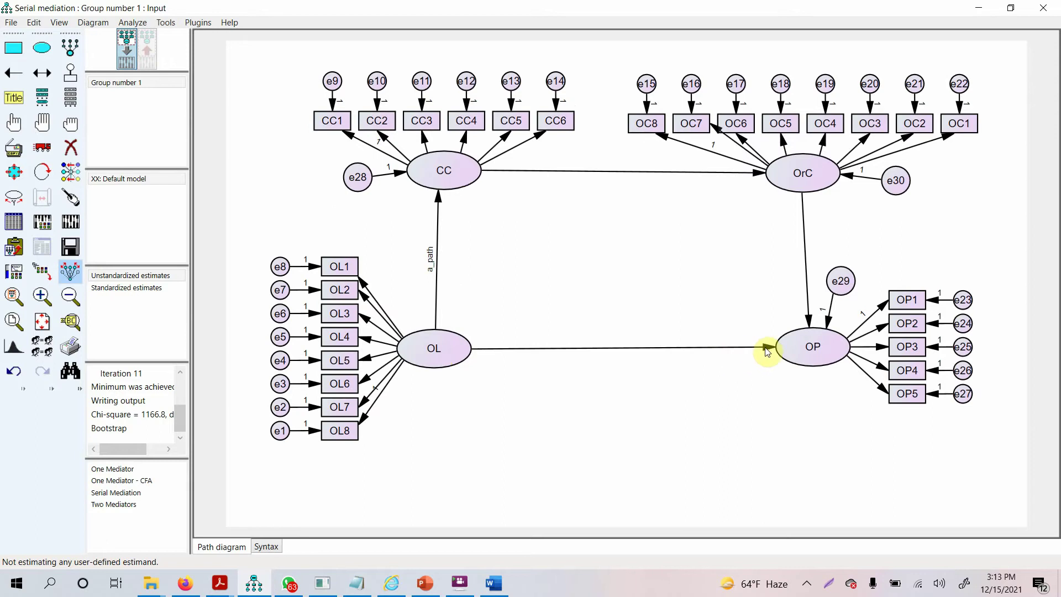
# Label the CC-to-OrC path d_path and OrC-to-OP path b_path, then run the estimation
pyautogui.write('c_path')
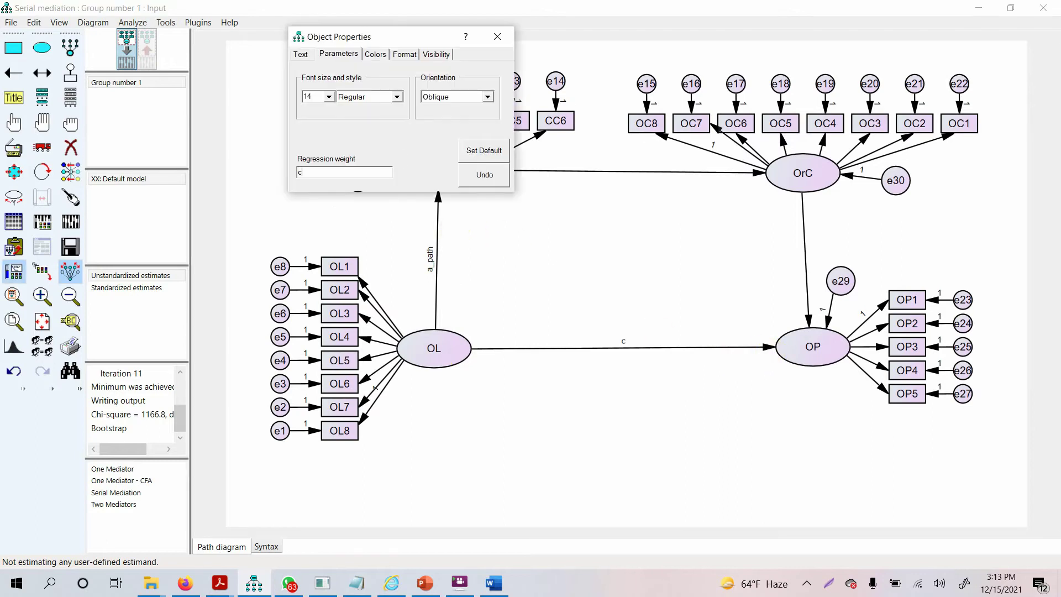
pyautogui.click(758, 171)
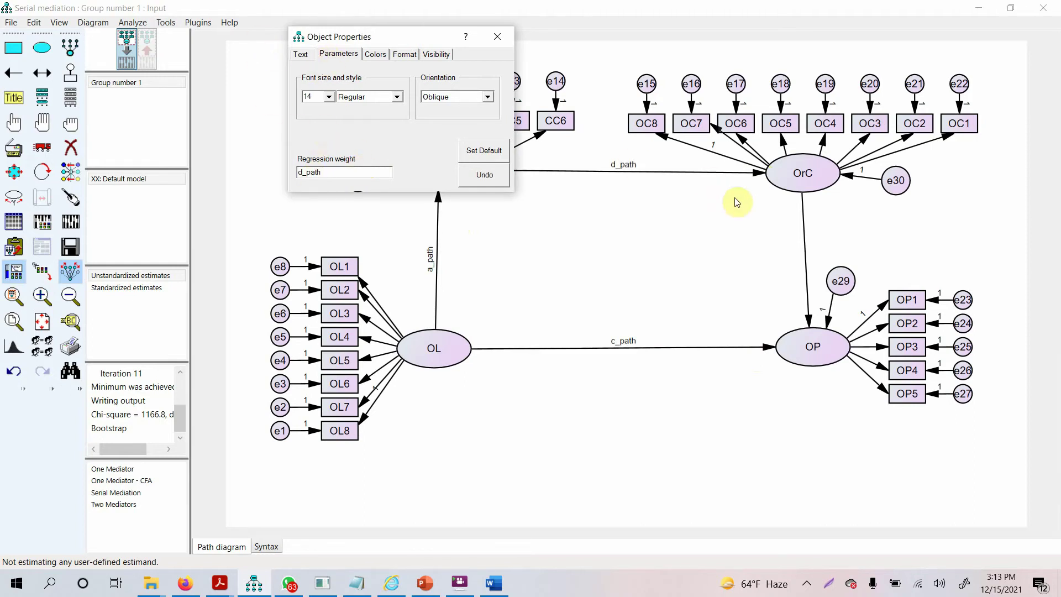
pyautogui.click(809, 321)
pyautogui.write('b')
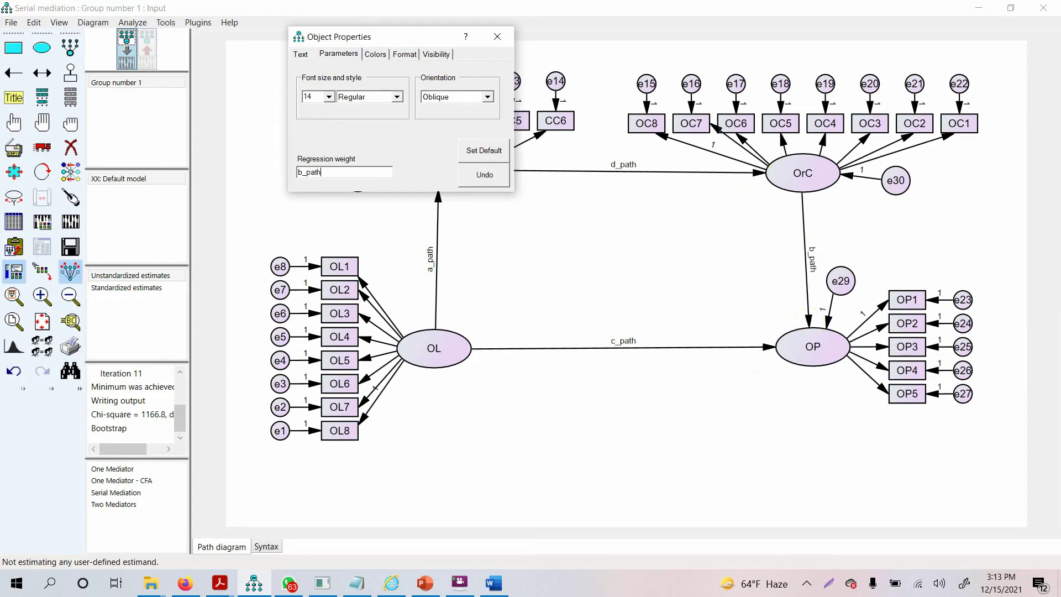
pyautogui.click(493, 40)
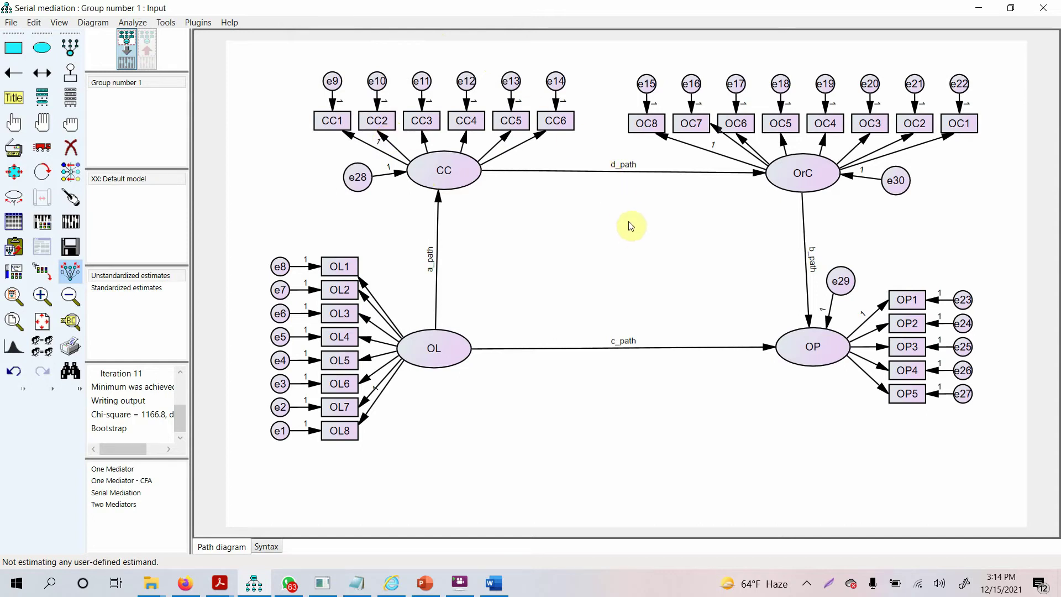
pyautogui.click(71, 228)
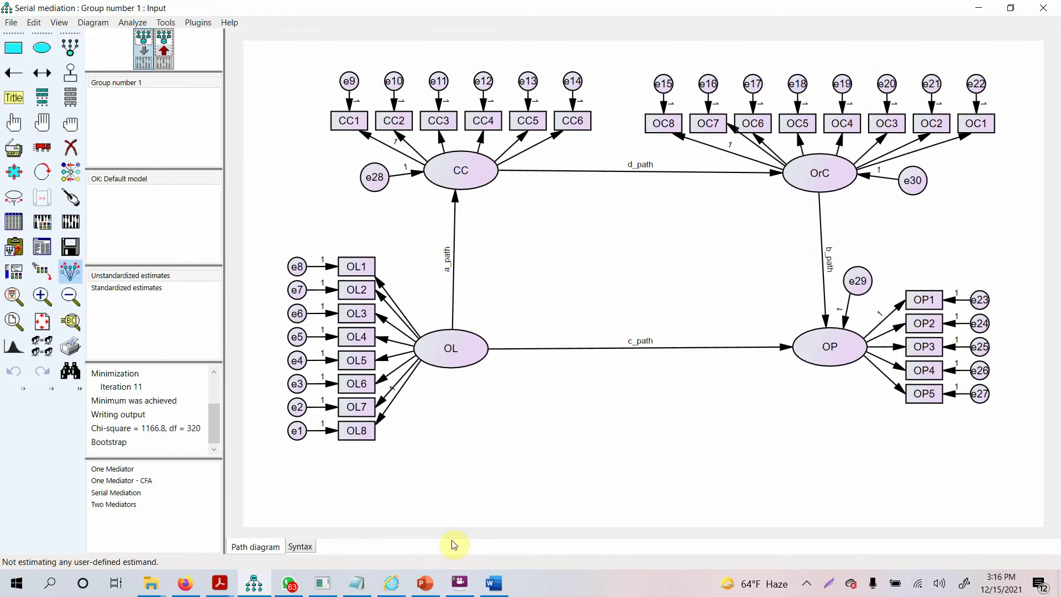
# Start the PowerPoint slide show from slide 4 on defining the estimand function
pyautogui.click(425, 583)
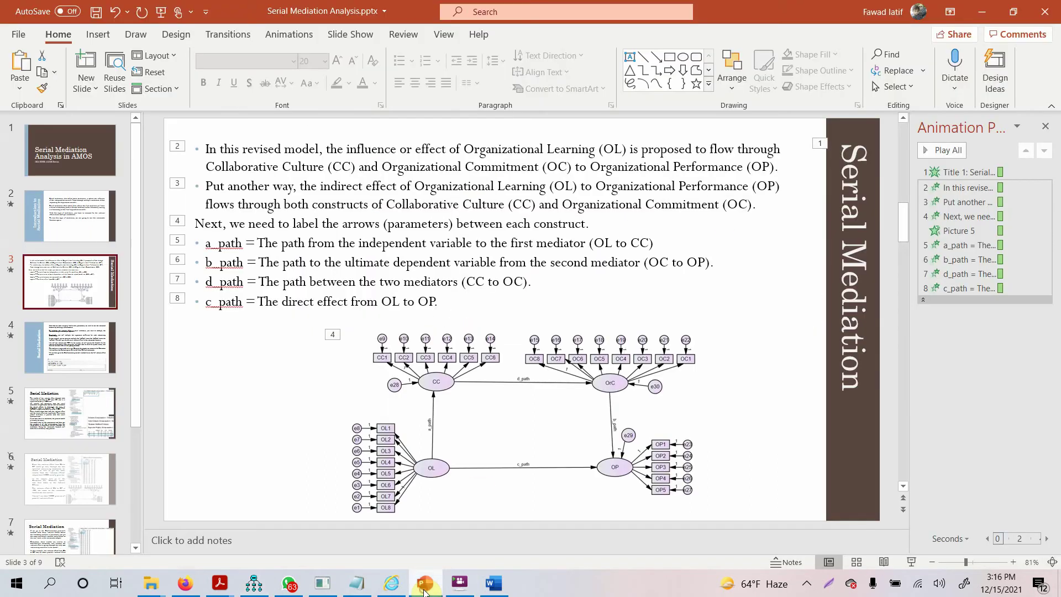
pyautogui.click(83, 347)
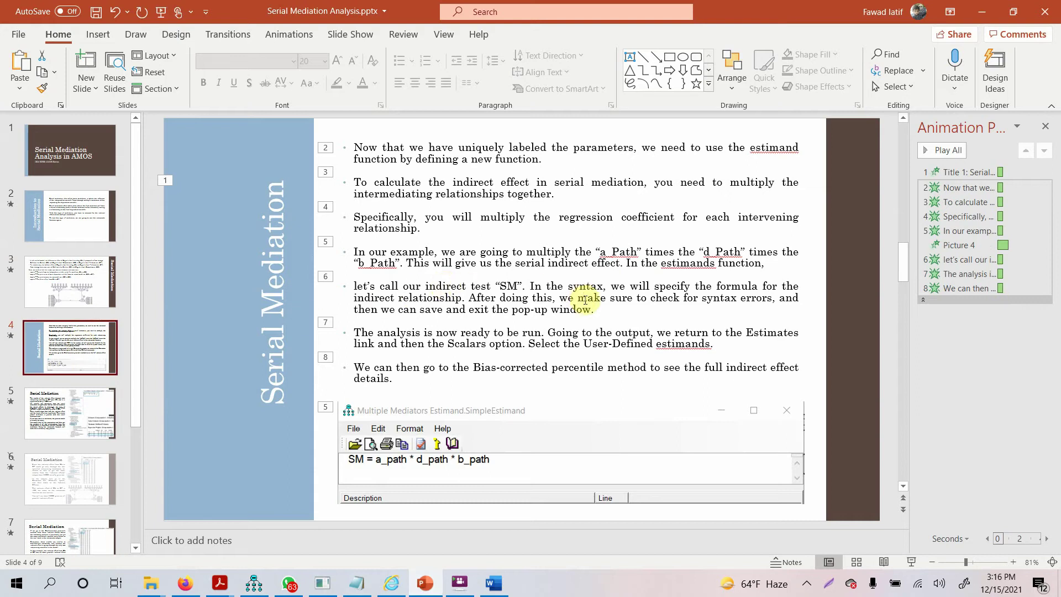
pyautogui.click(909, 563)
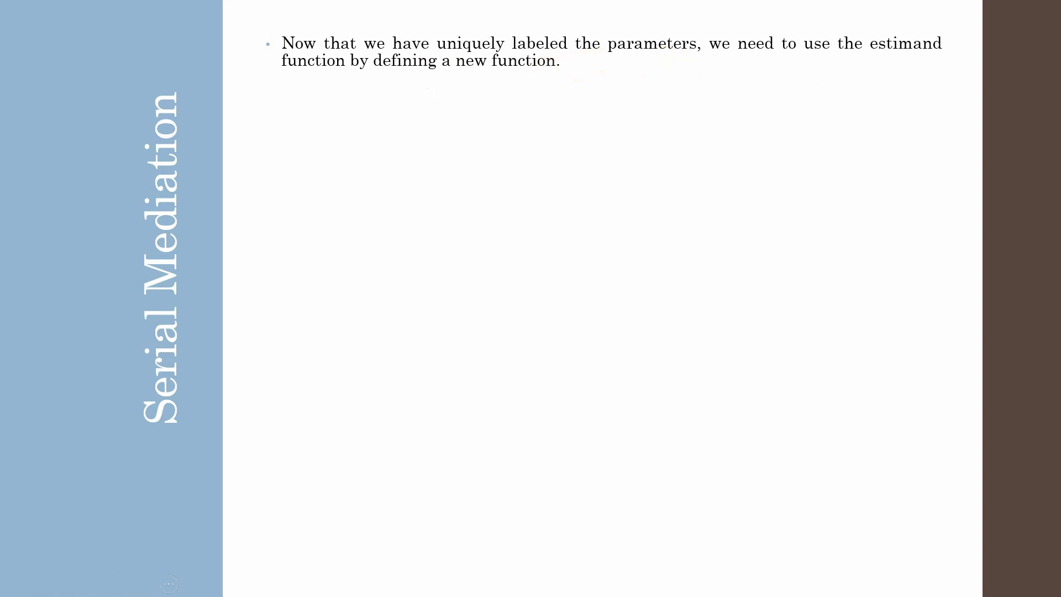
# Reveal all the bullets and the estimand screenshot, then end the show and return to Amos
pyautogui.click(598, 115)
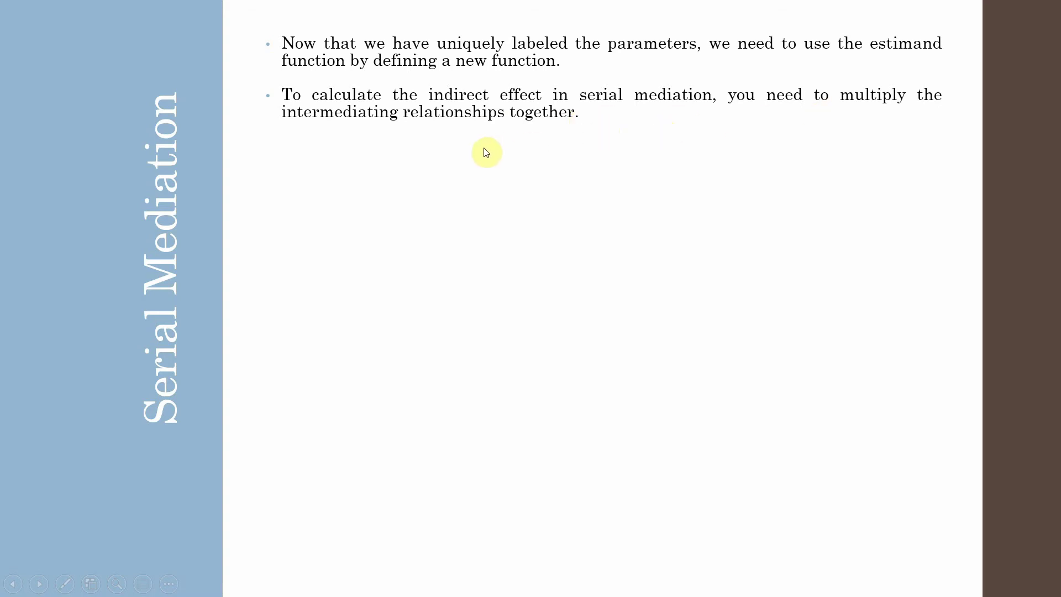
pyautogui.click(509, 188)
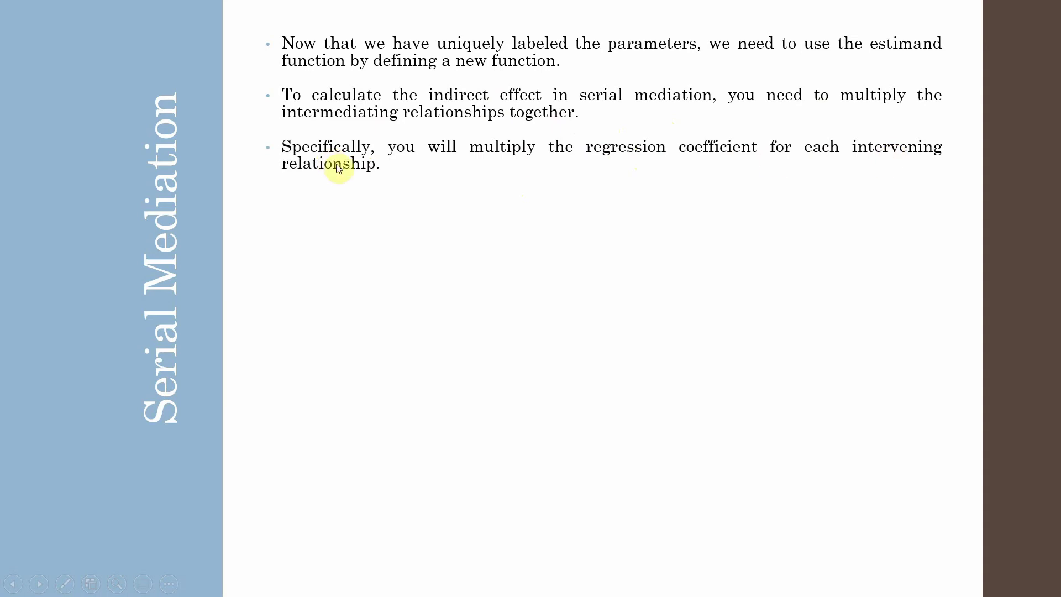
pyautogui.click(447, 217)
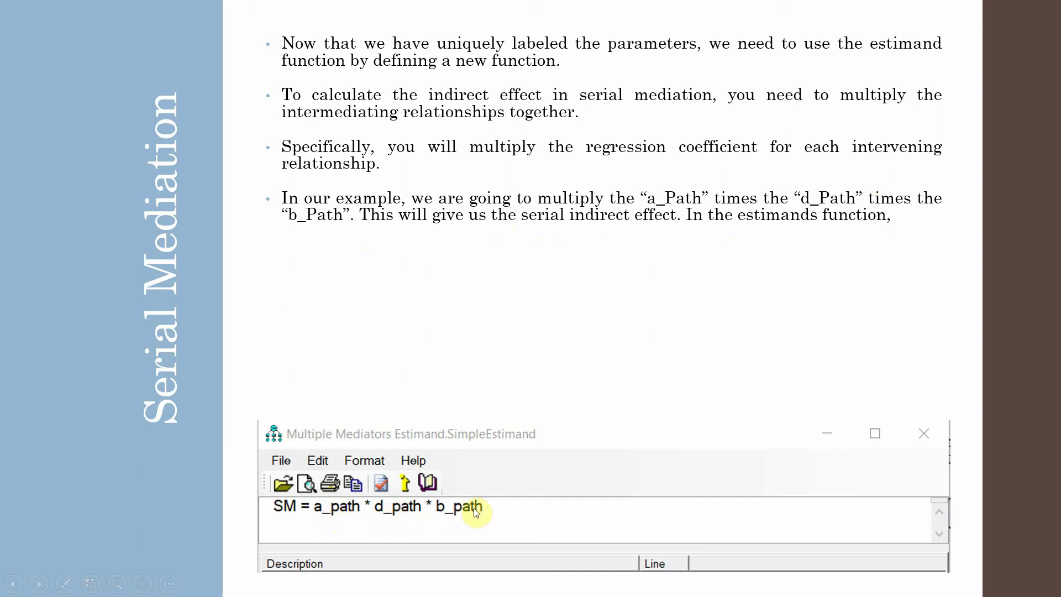
pyautogui.press('Right')
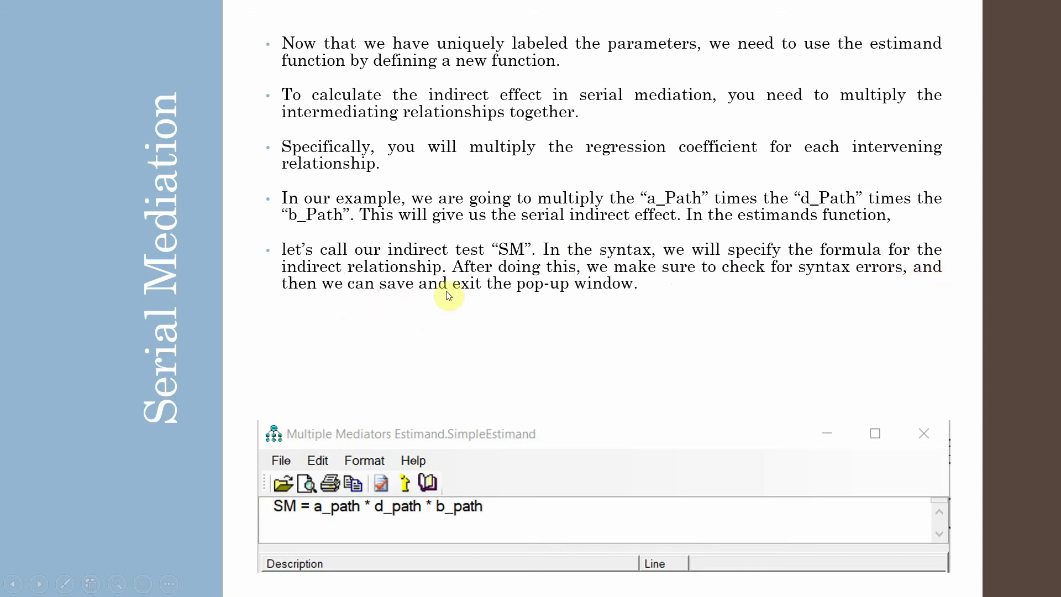
pyautogui.click(586, 302)
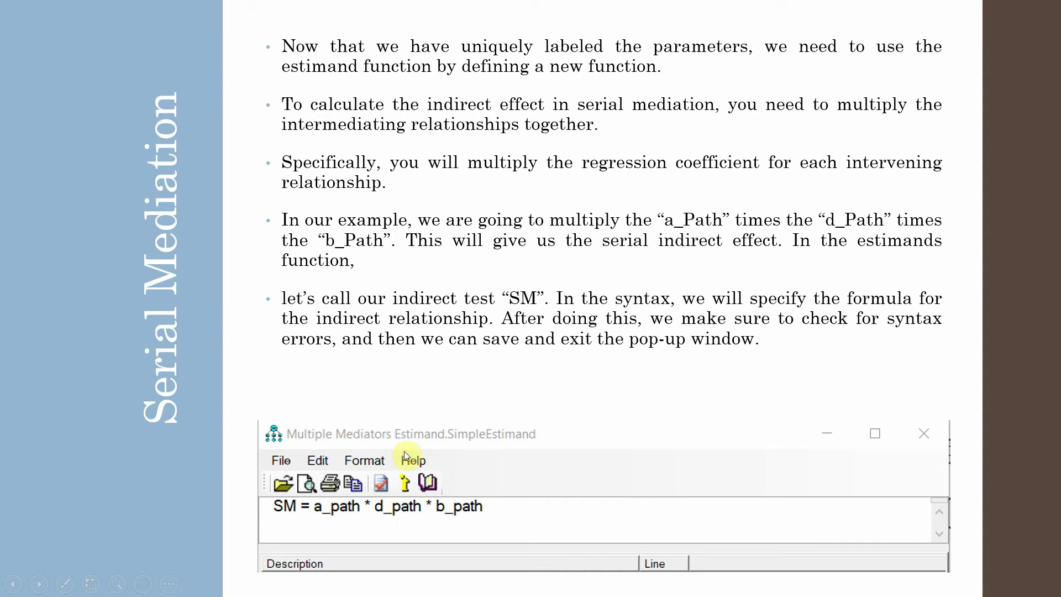
pyautogui.press('Escape')
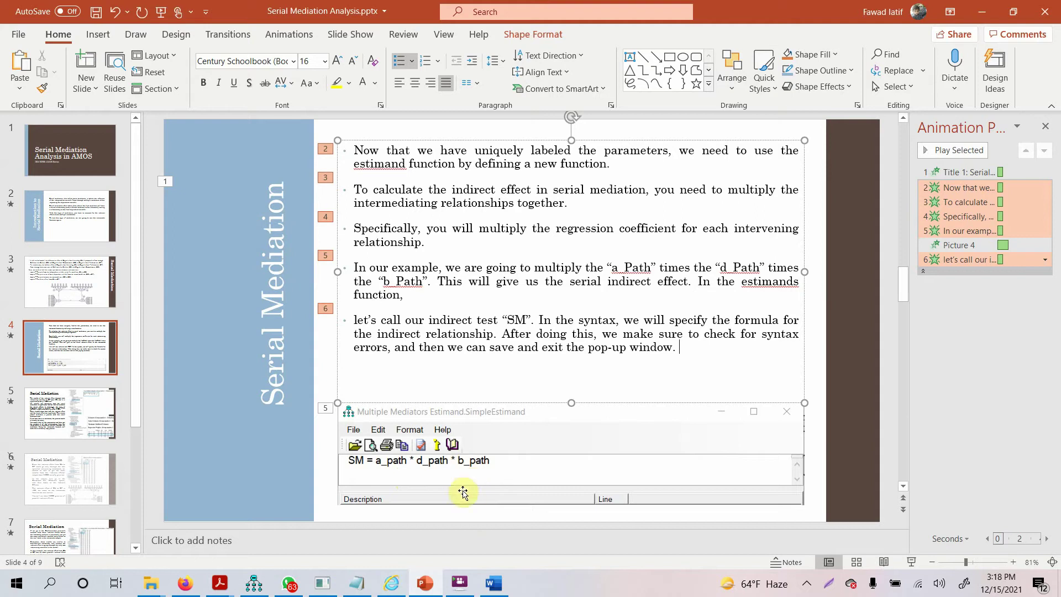
pyautogui.hotkey('alt', 'Tab')
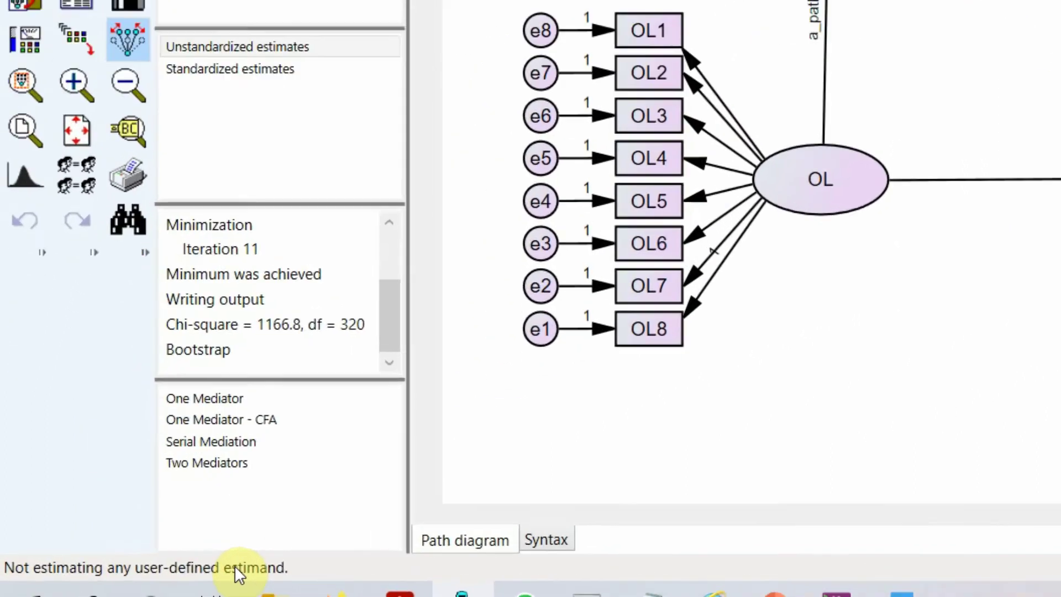
# Define a new user-defined estimand with the formula SM = a_path*d_path*b_path
pyautogui.rightClick(132, 560)
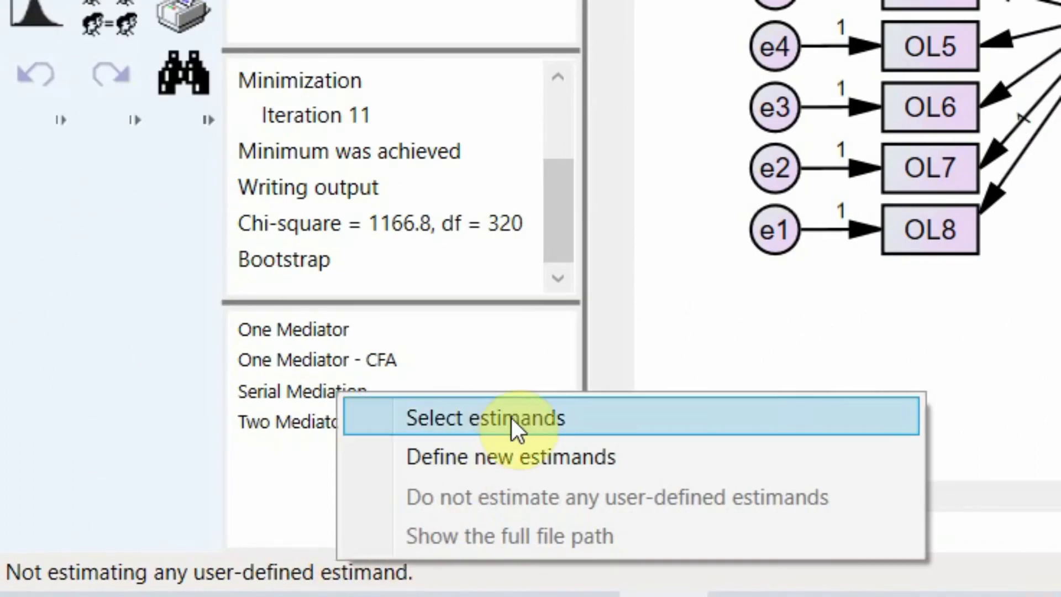
pyautogui.click(636, 454)
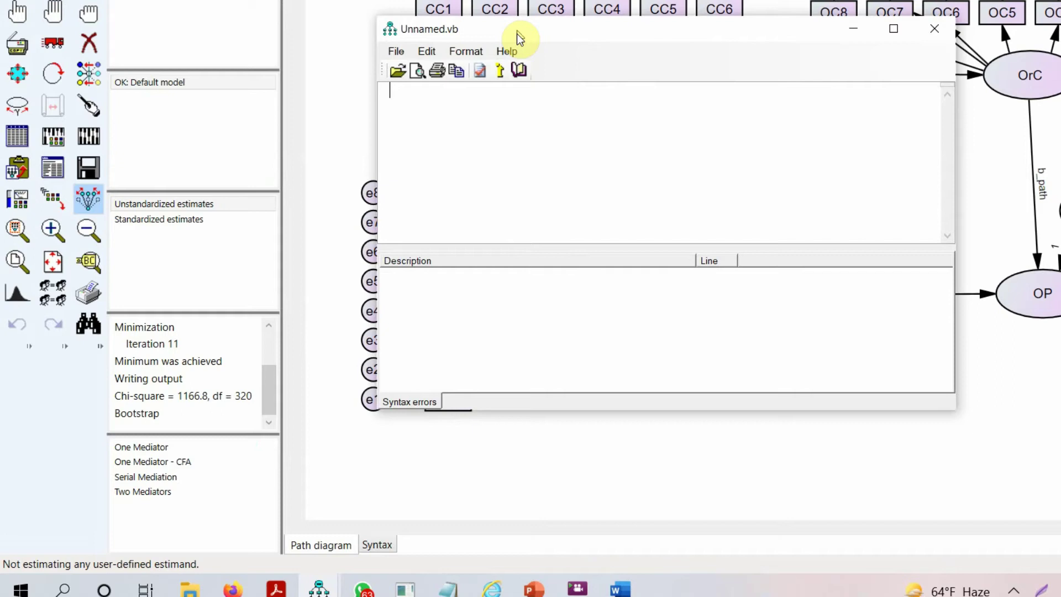
pyautogui.moveTo(517, 35); pyautogui.dragTo(488, 175)
pyautogui.click(471, 231)
pyautogui.write('SM = a_path*d_path*b_path')
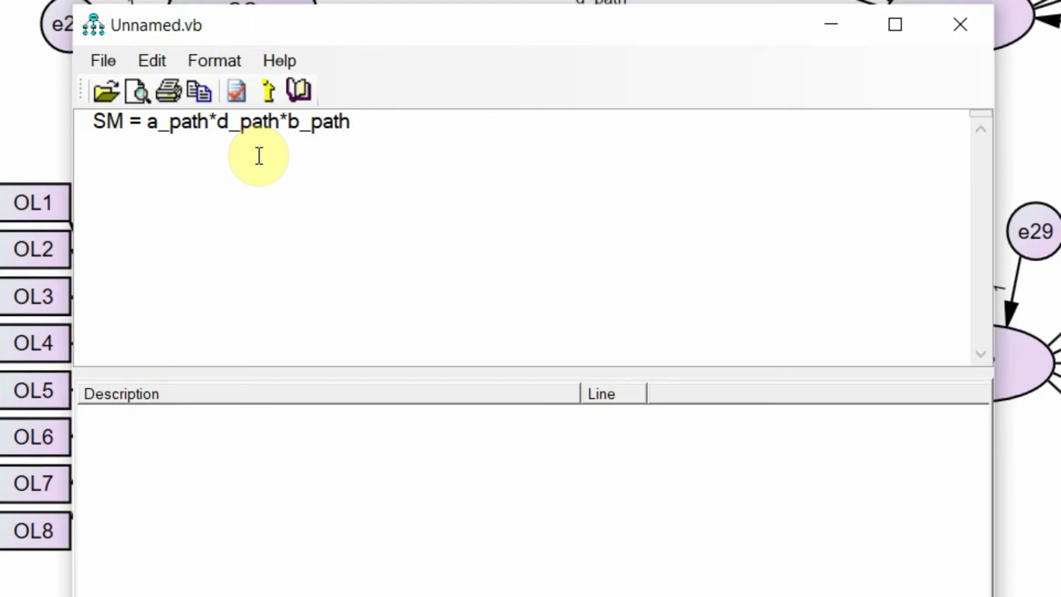
pyautogui.moveTo(339, 23); pyautogui.dragTo(442, 119)
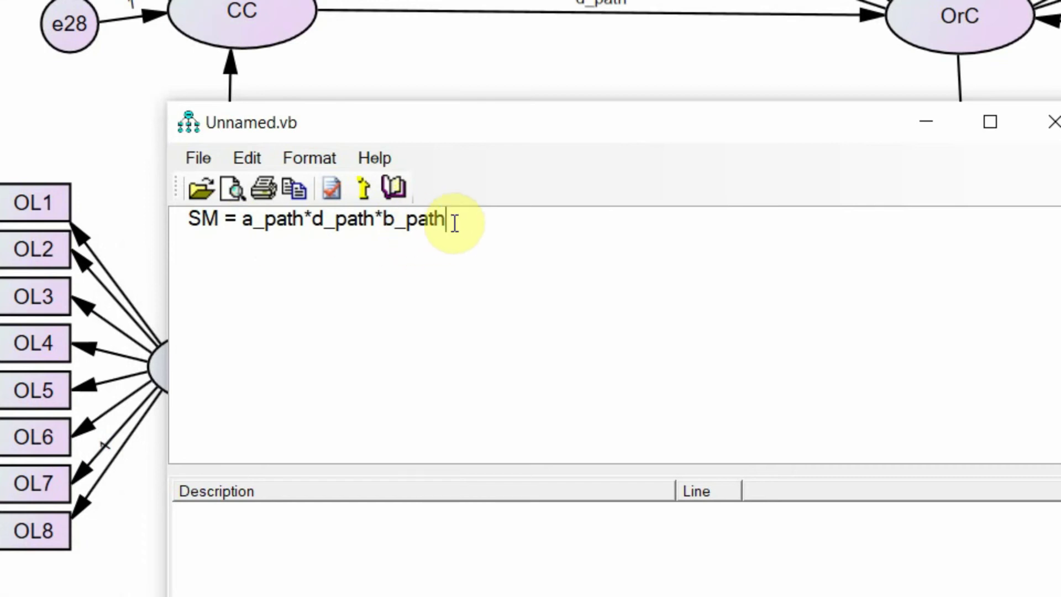
# Save the estimand over Multiple Mediators Estimand.SimpleEstimand, confirming the replacement, and close the editor
pyautogui.click(200, 158)
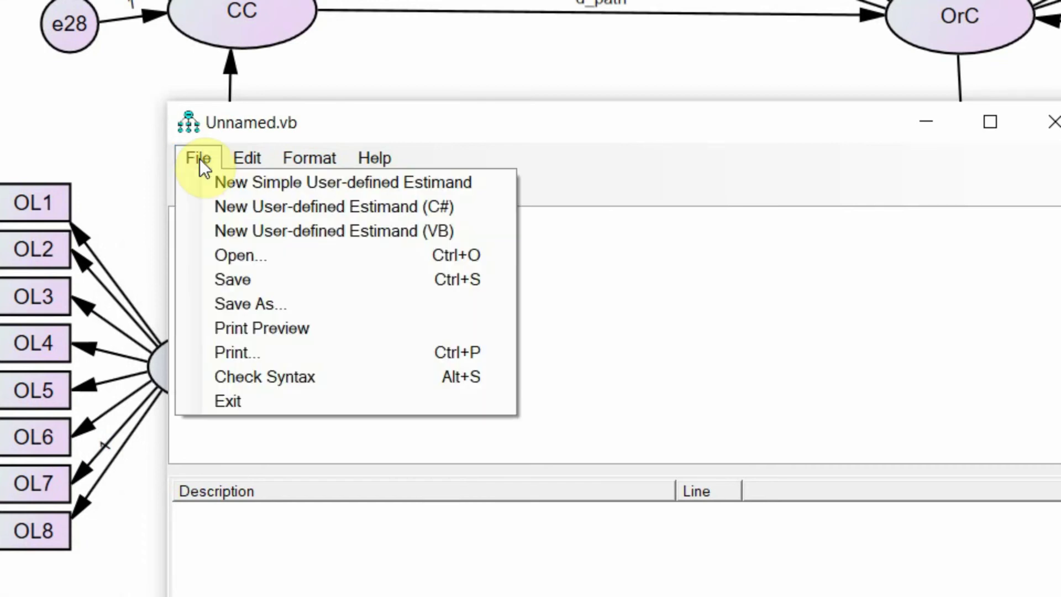
pyautogui.click(247, 278)
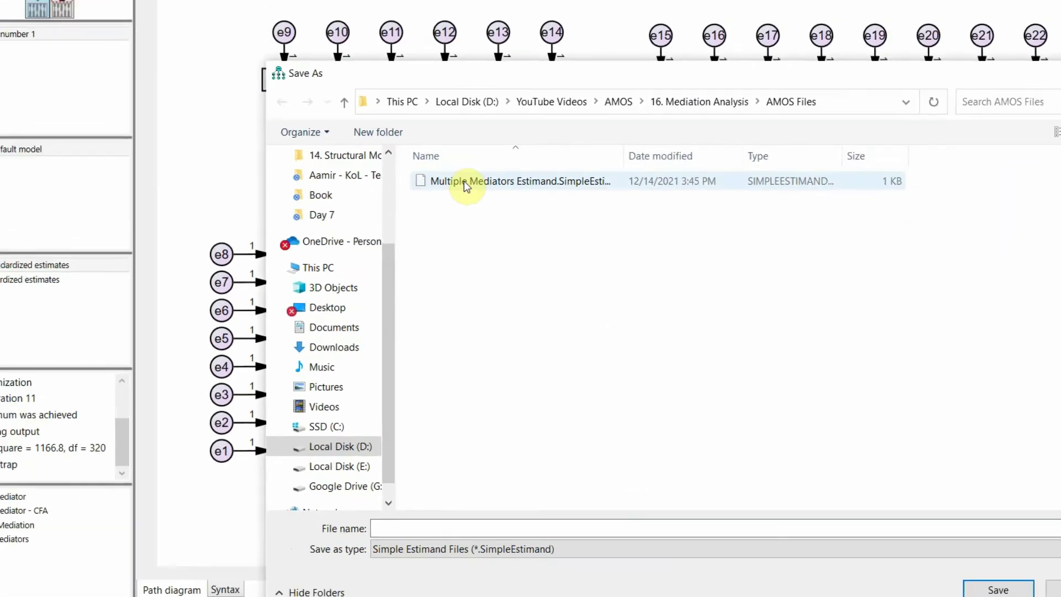
pyautogui.click(326, 81)
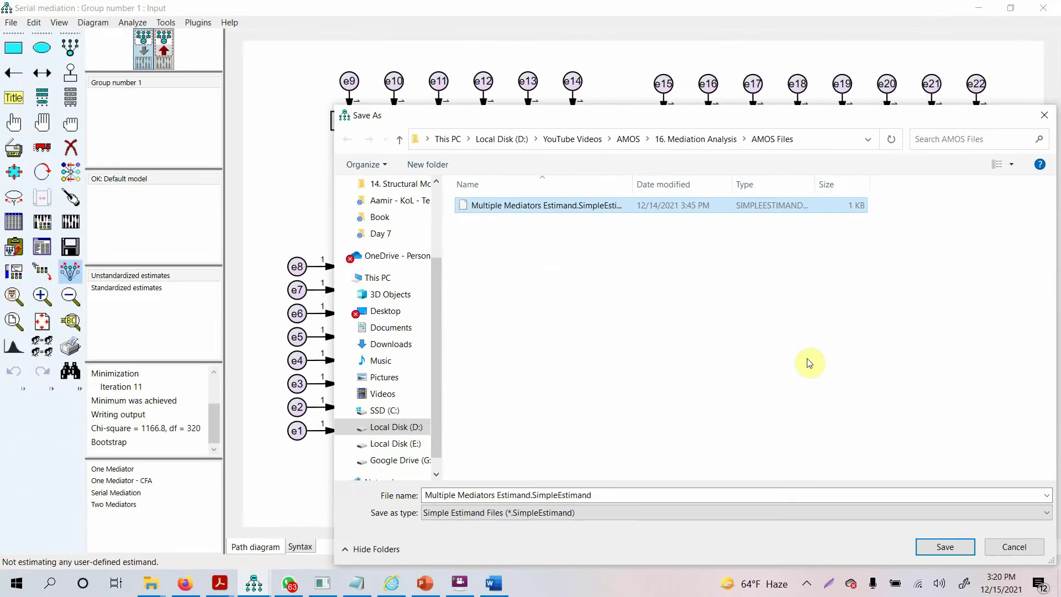
pyautogui.click(944, 546)
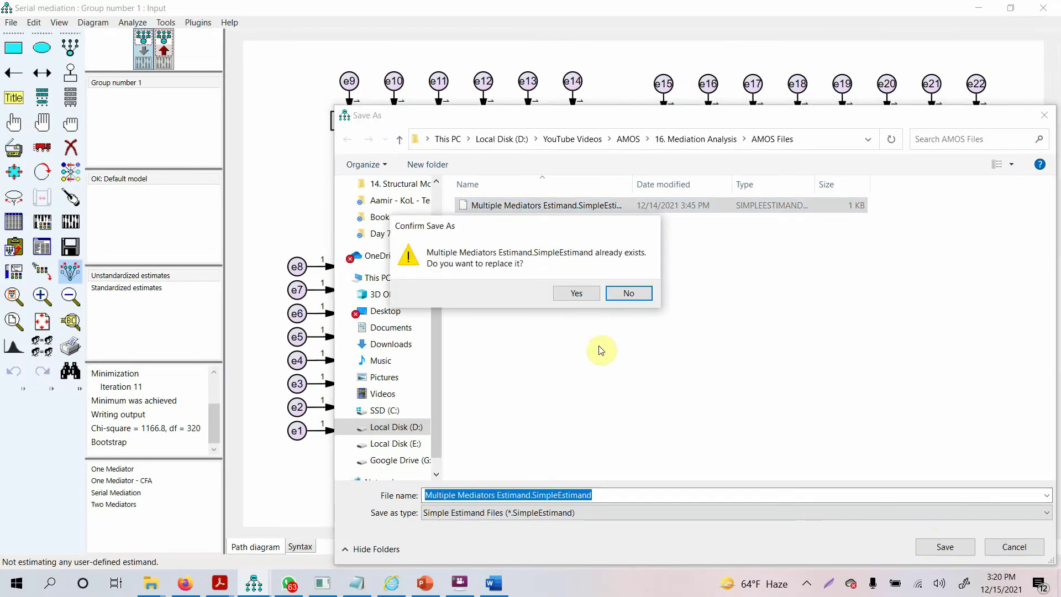
pyautogui.click(584, 302)
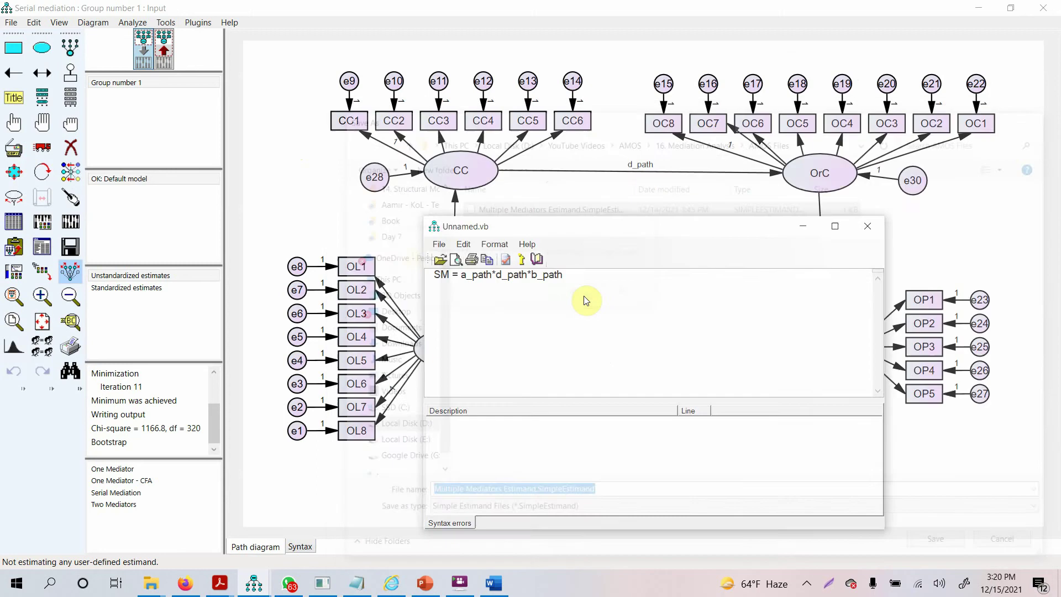
pyautogui.click(861, 228)
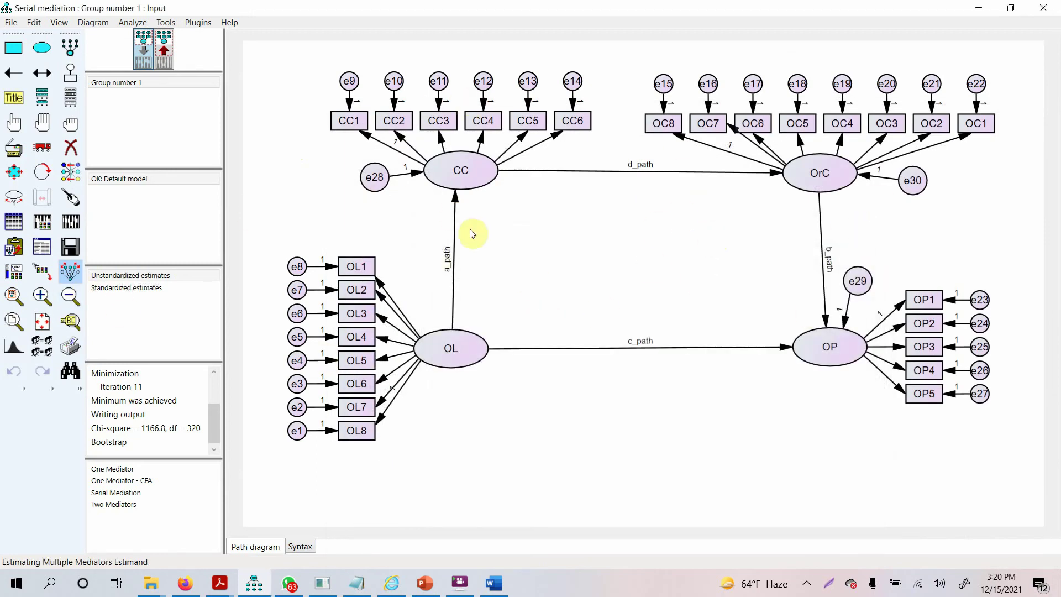
# Run the model estimation and open the full text output
pyautogui.click(70, 221)
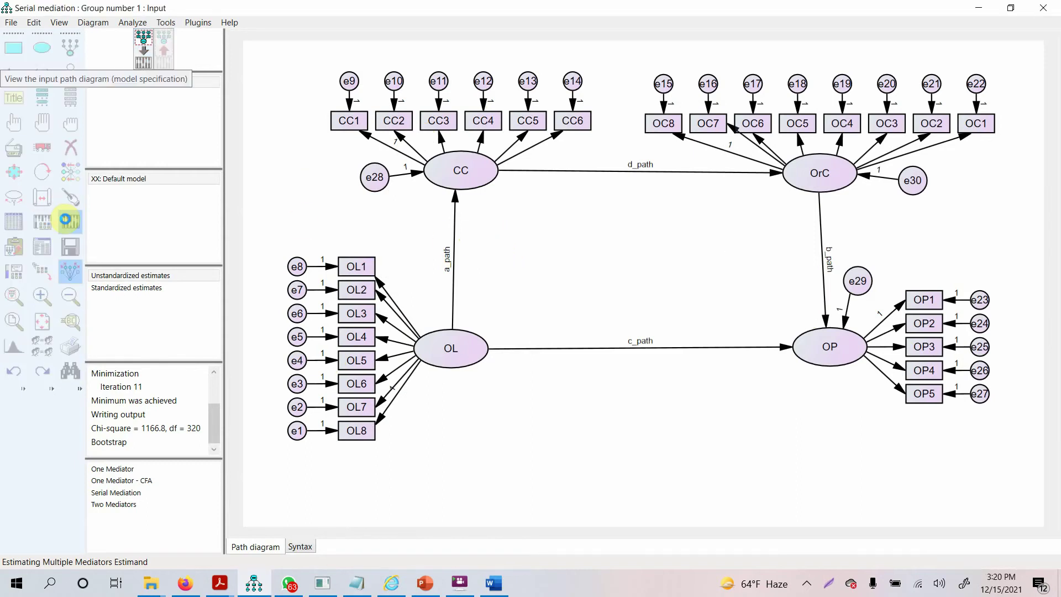
pyautogui.click(164, 48)
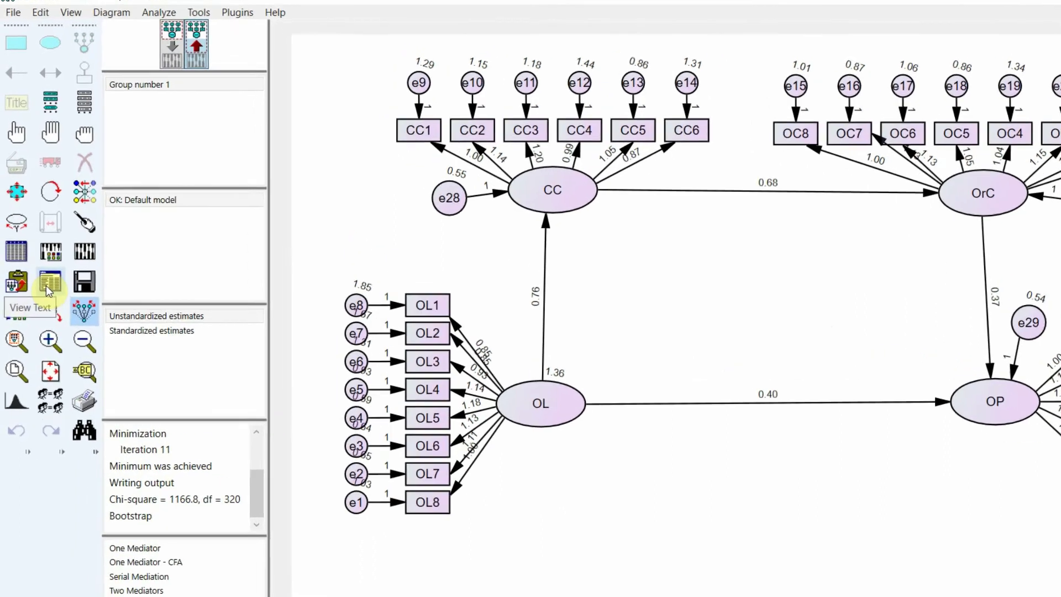
pyautogui.click(40, 253)
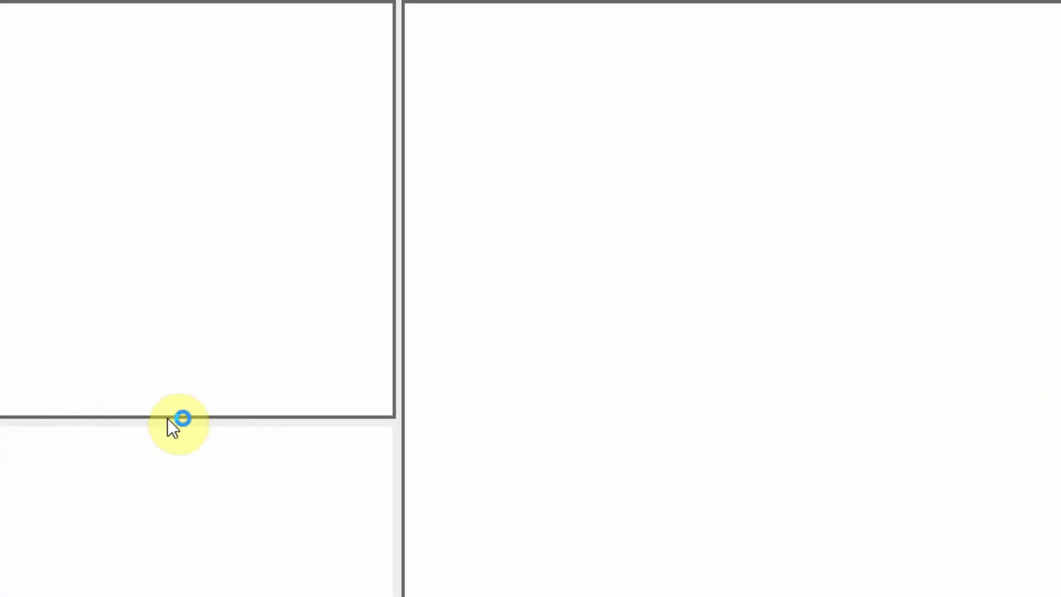
pyautogui.click(230, 112)
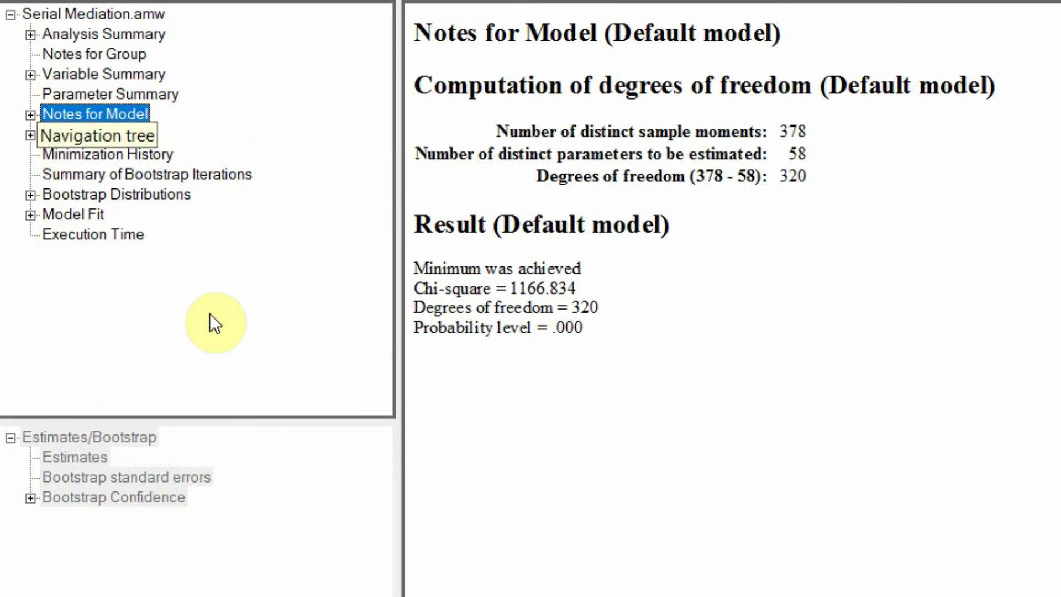
# Show the SM estimand (.192) and its bias-corrected bounds .126 to .382, p .002
pyautogui.click(32, 138)
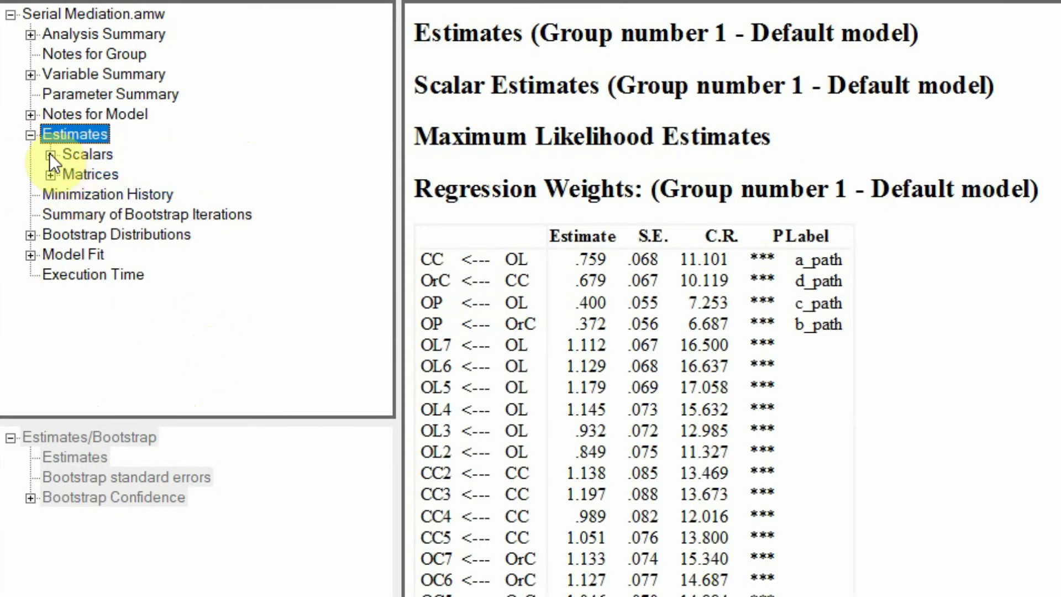
pyautogui.click(49, 154)
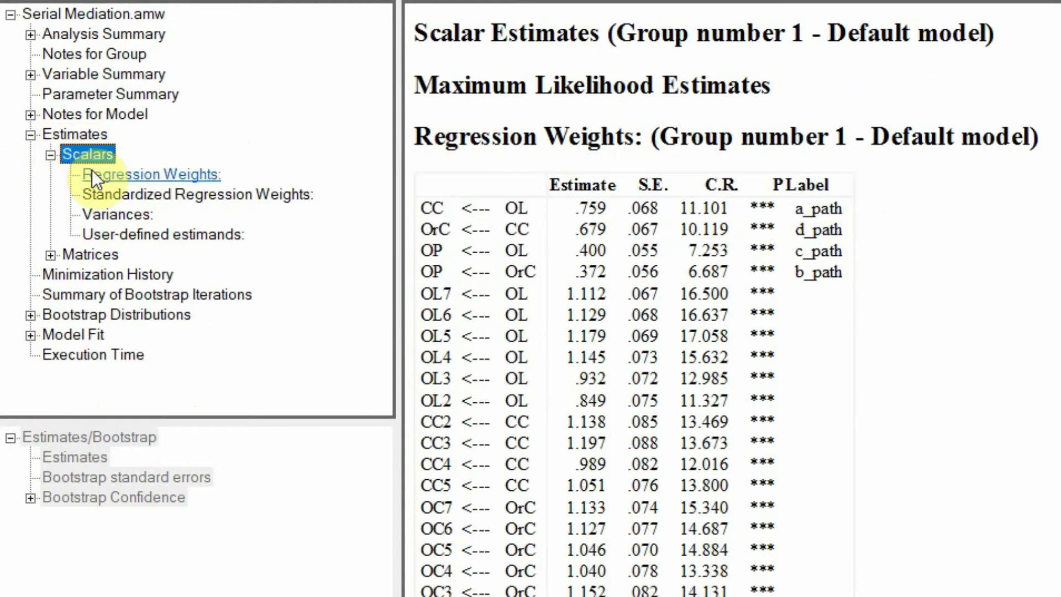
pyautogui.click(195, 238)
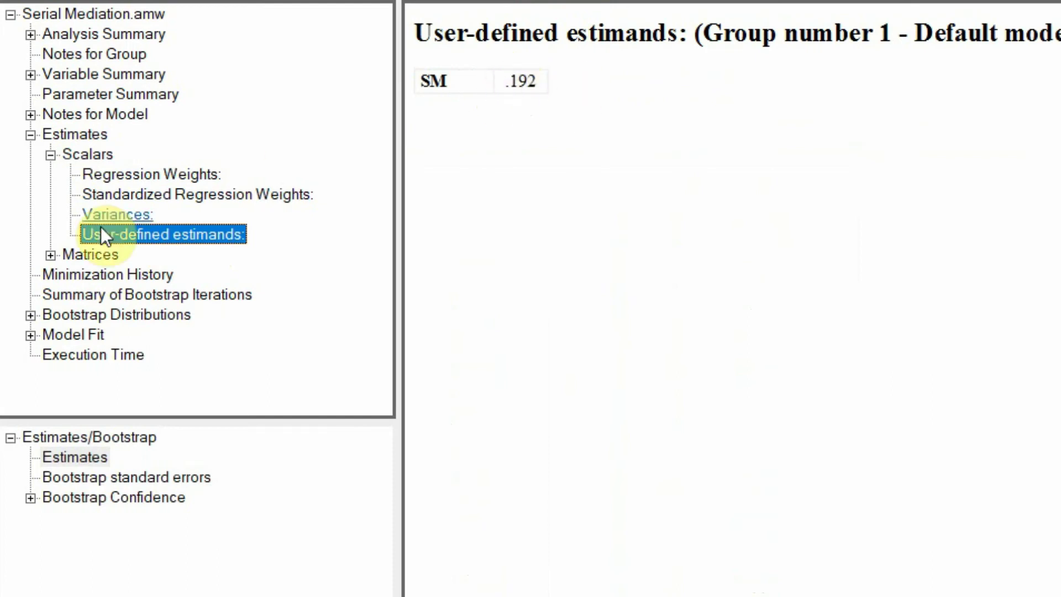
pyautogui.click(33, 498)
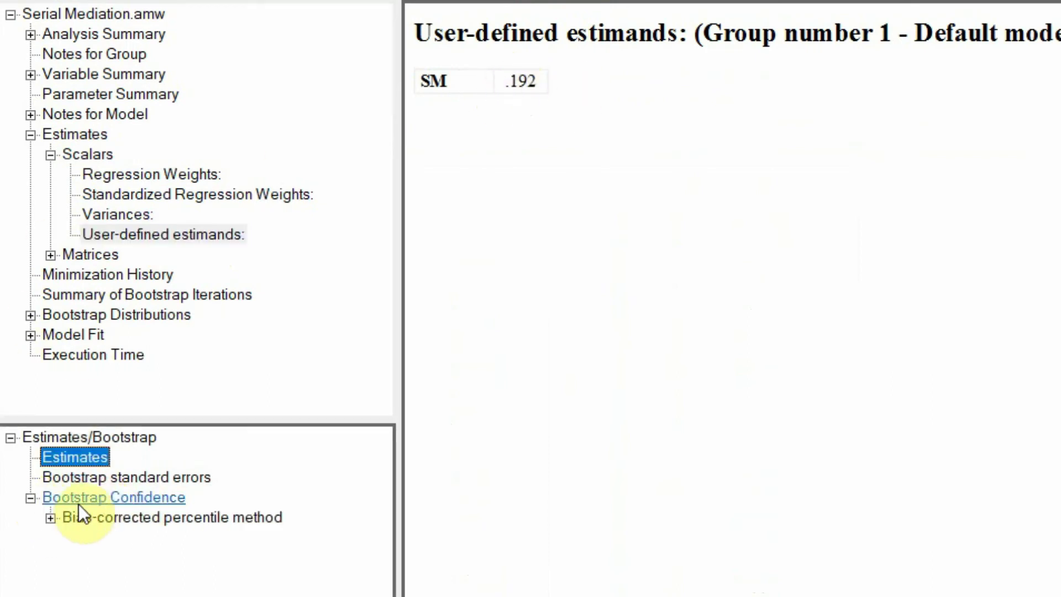
pyautogui.click(50, 518)
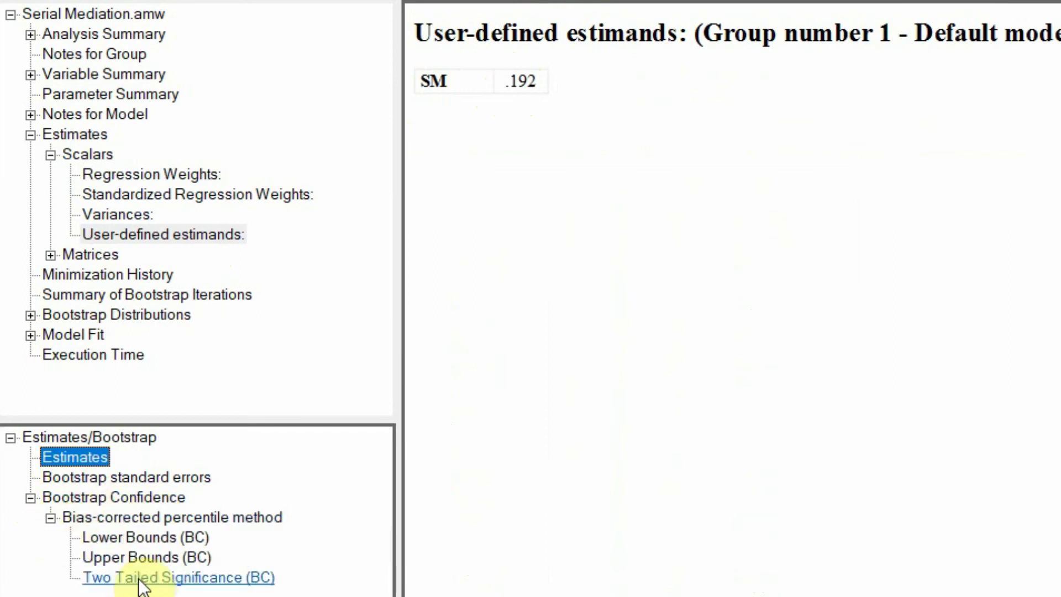
pyautogui.click(161, 578)
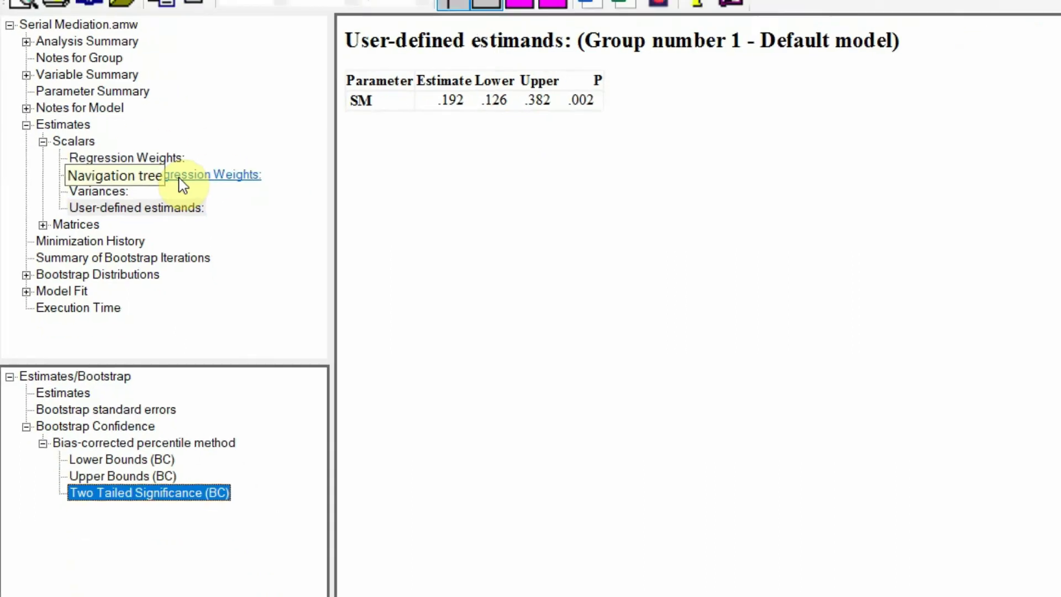
# Present slide 5, revealing the indirect effect of .192 significant at p = .002
pyautogui.click(423, 584)
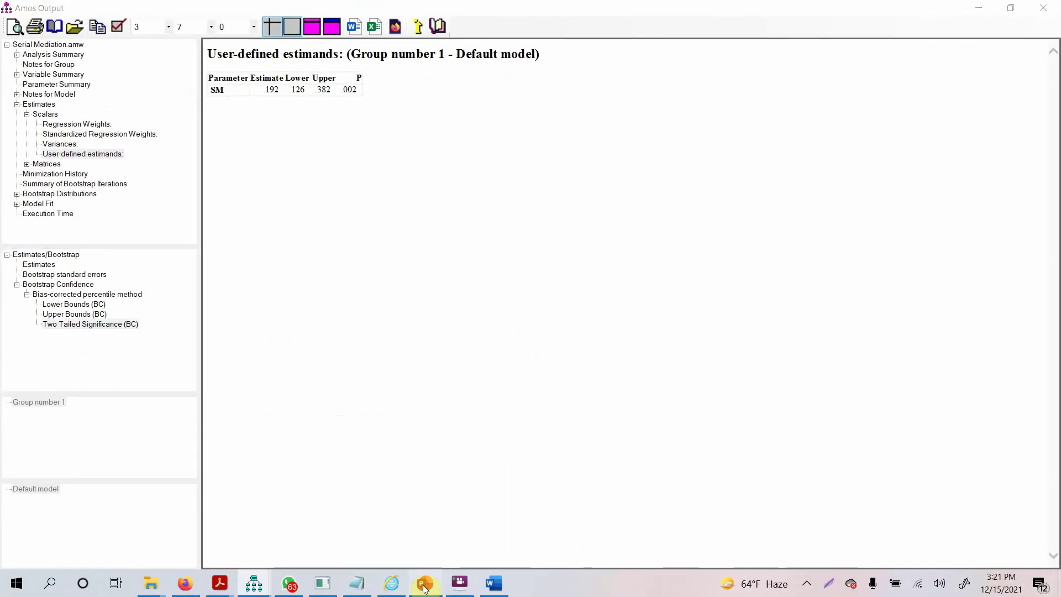
pyautogui.click(107, 413)
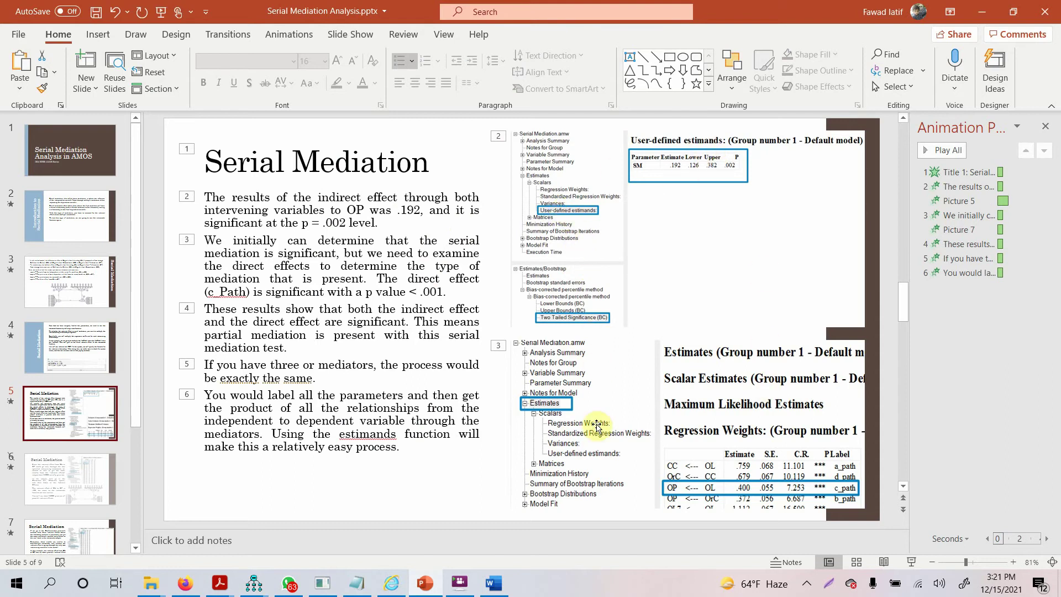
pyautogui.click(254, 583)
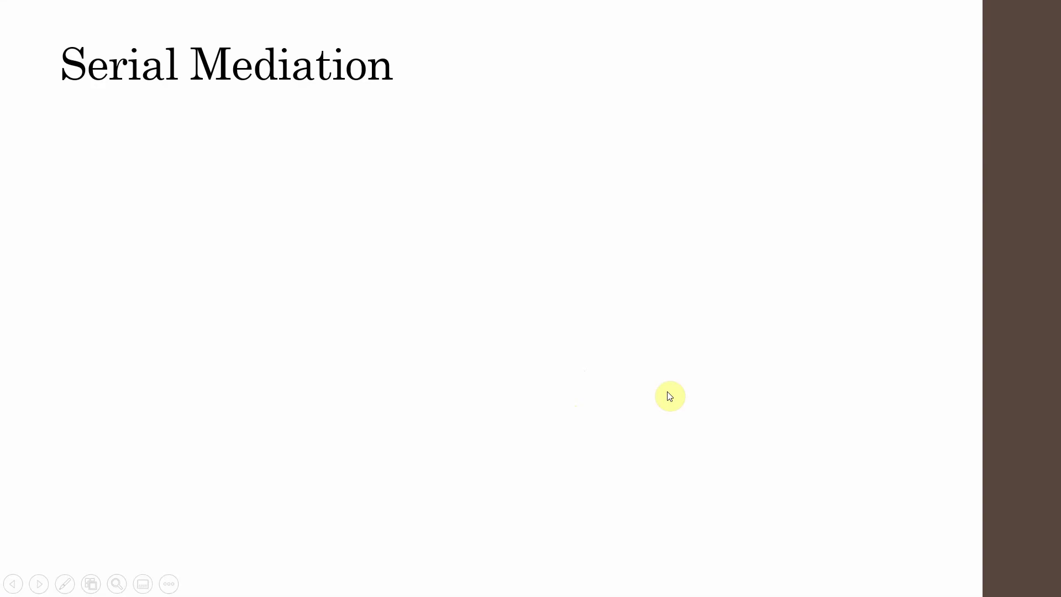
pyautogui.click(667, 391)
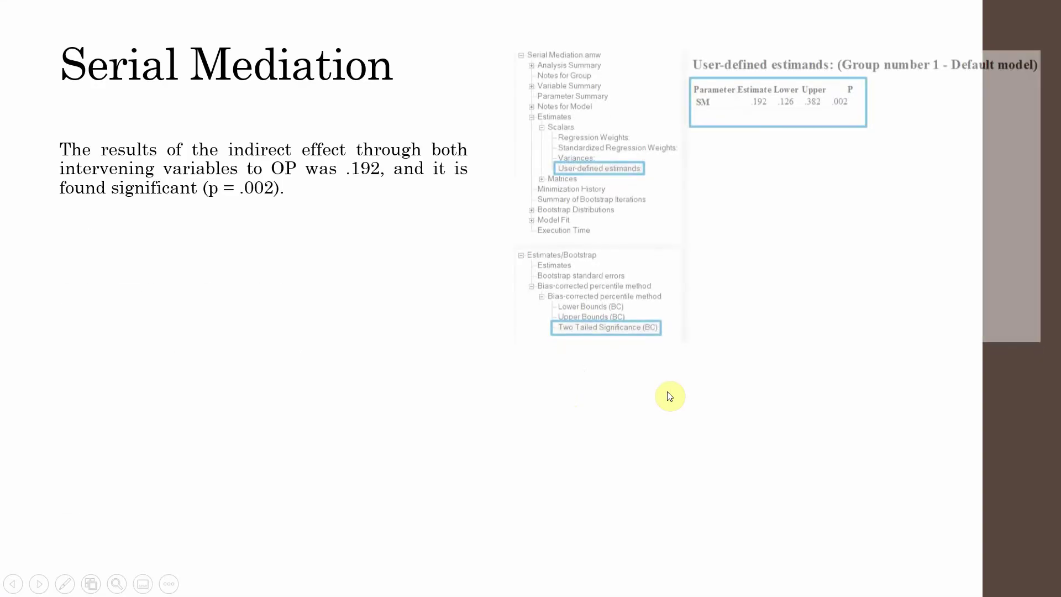